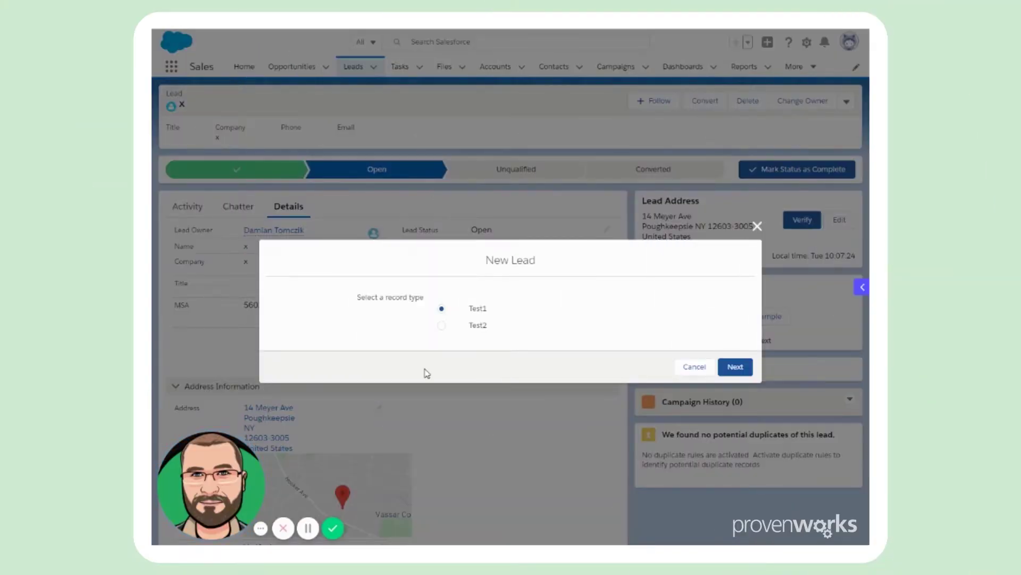
Step: Choose the Test1 record type for the new lead and continue to its blank form
left_click(741, 367)
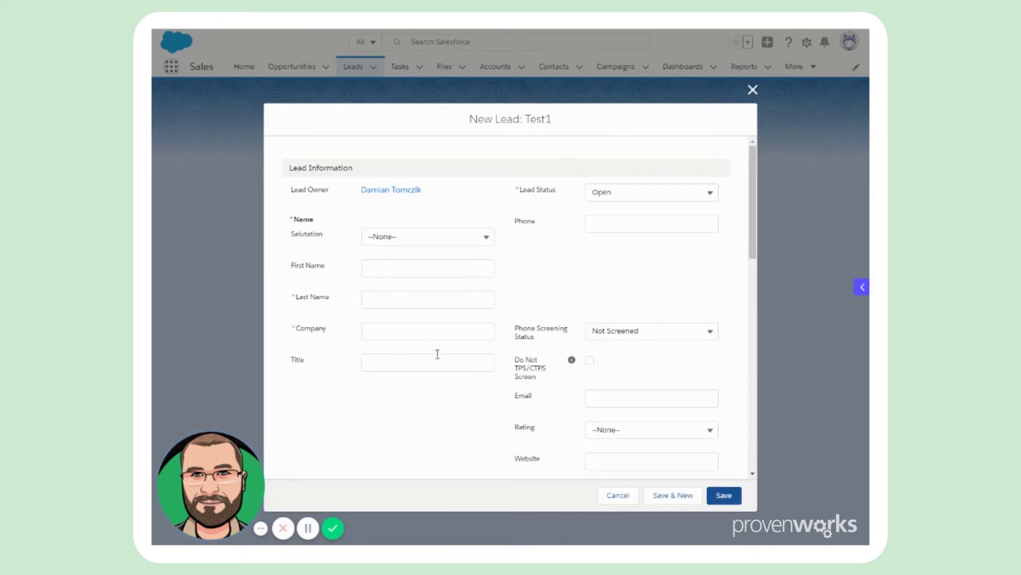
scroll(427, 343, "down", 6)
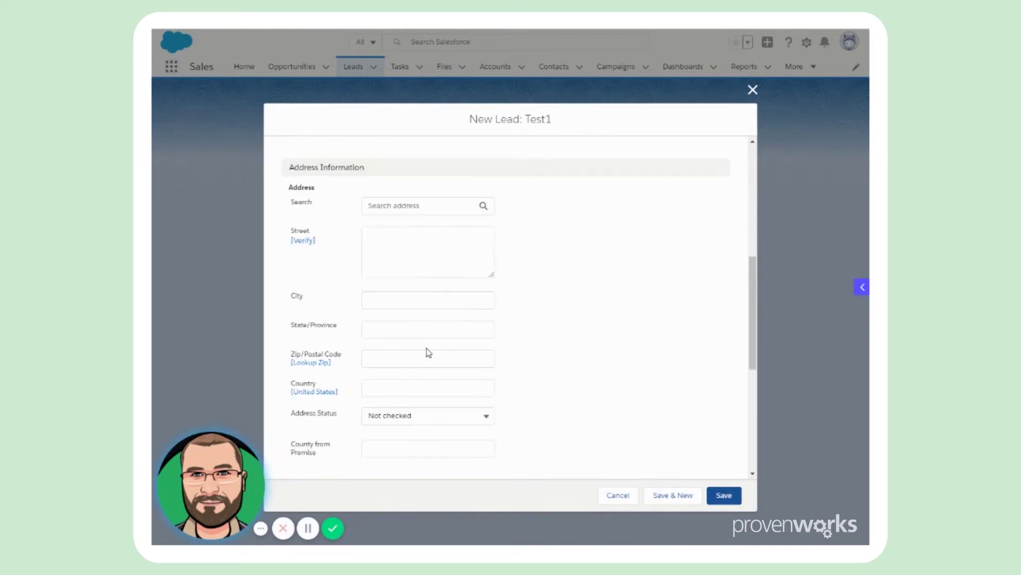
left_click(390, 213)
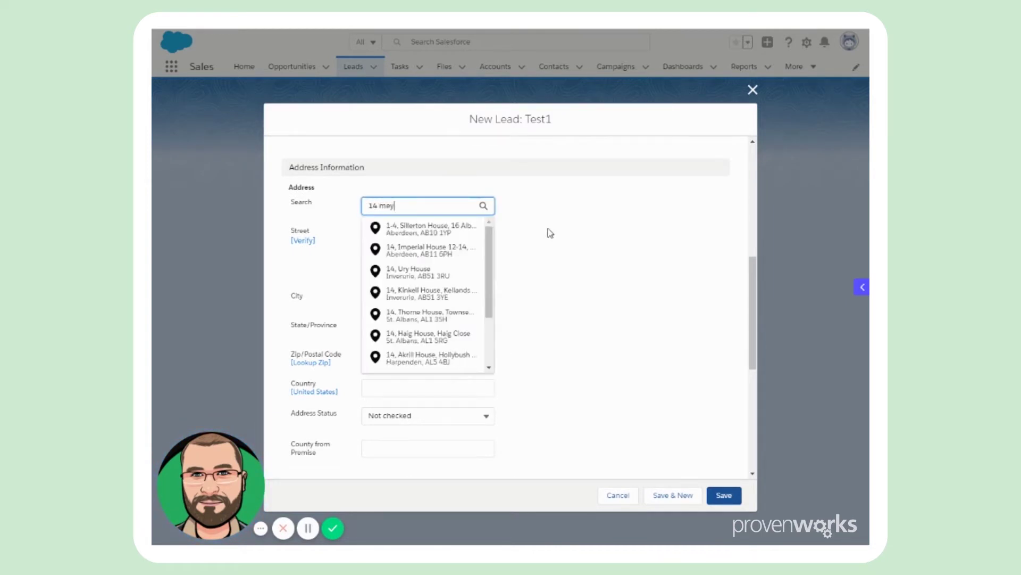
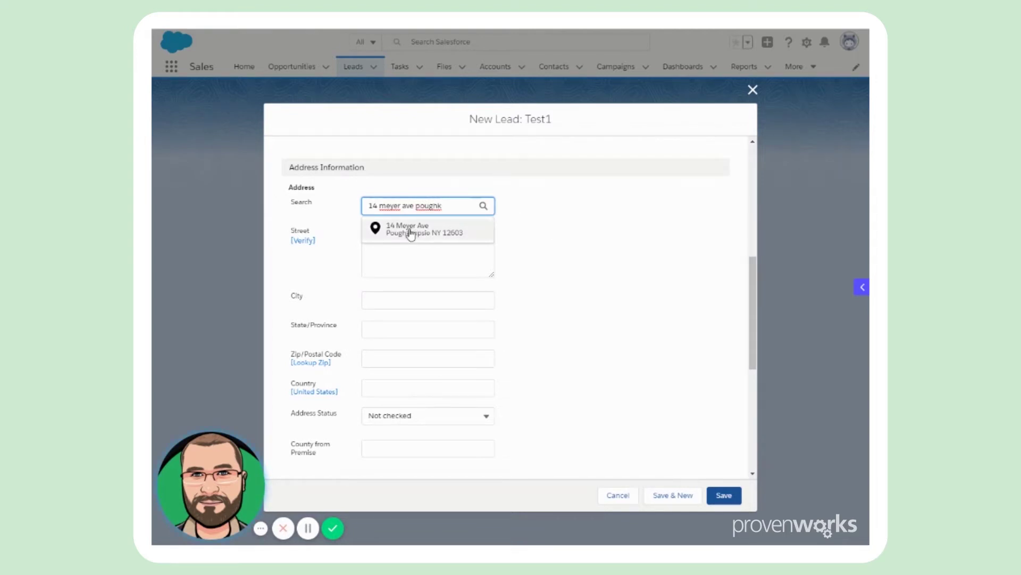
left_click(410, 233)
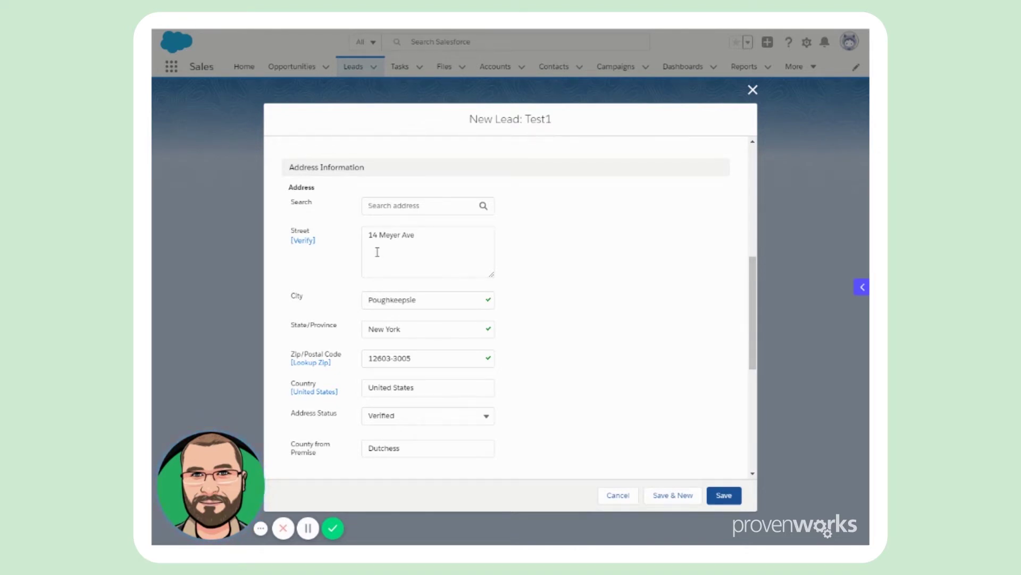
left_click(385, 205)
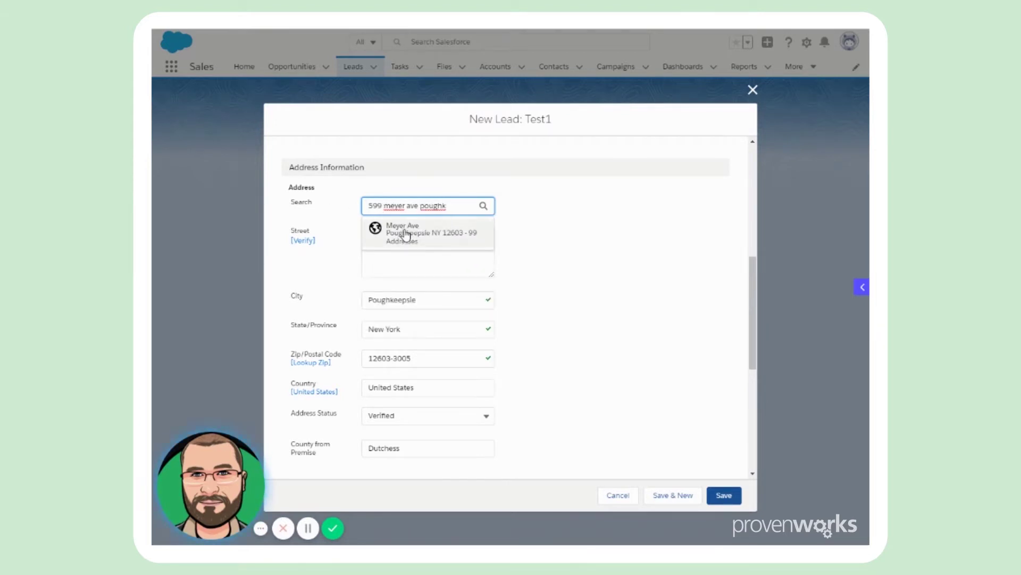
left_click(408, 238)
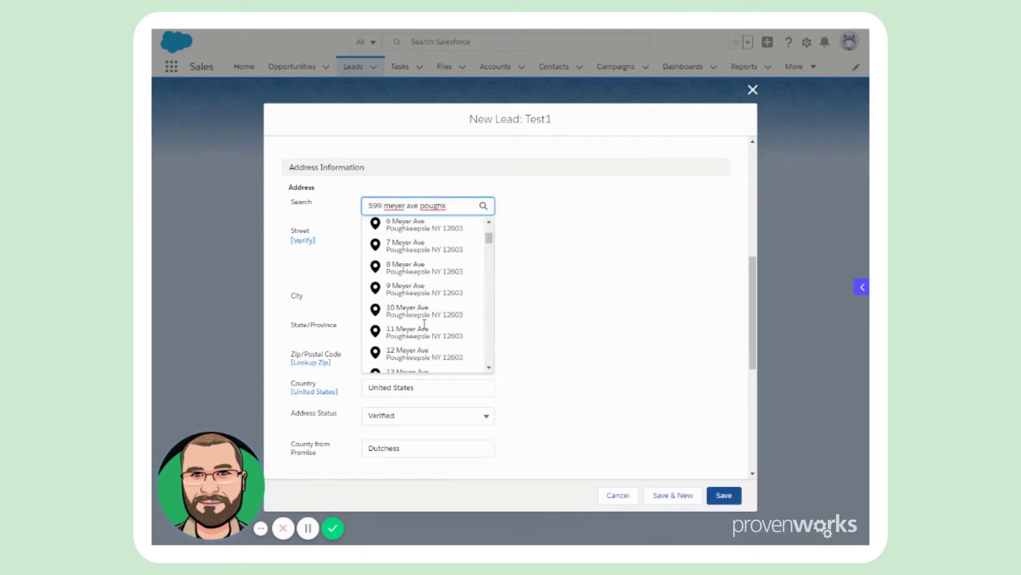
scroll(428, 319, "down", 4)
left_click(424, 340)
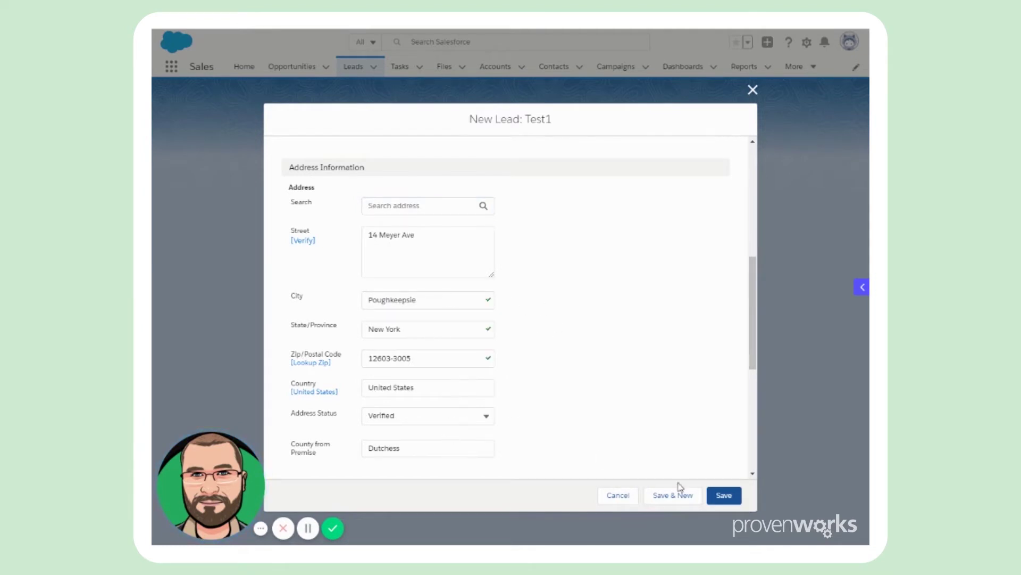
left_click(718, 496)
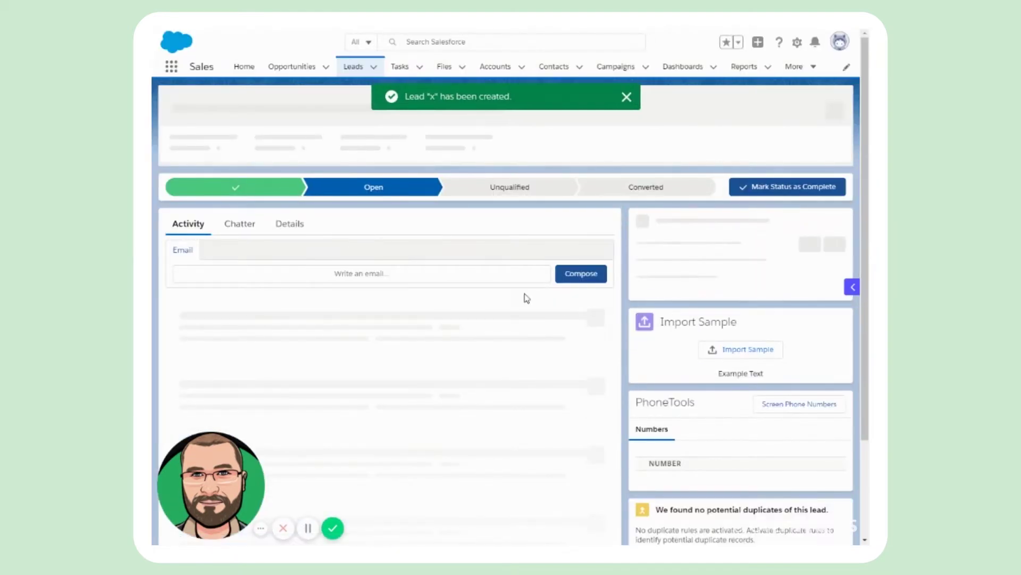
Step: Open the lead's Details and highlight the New York State From ZIP and Region Manager values
left_click(290, 224)
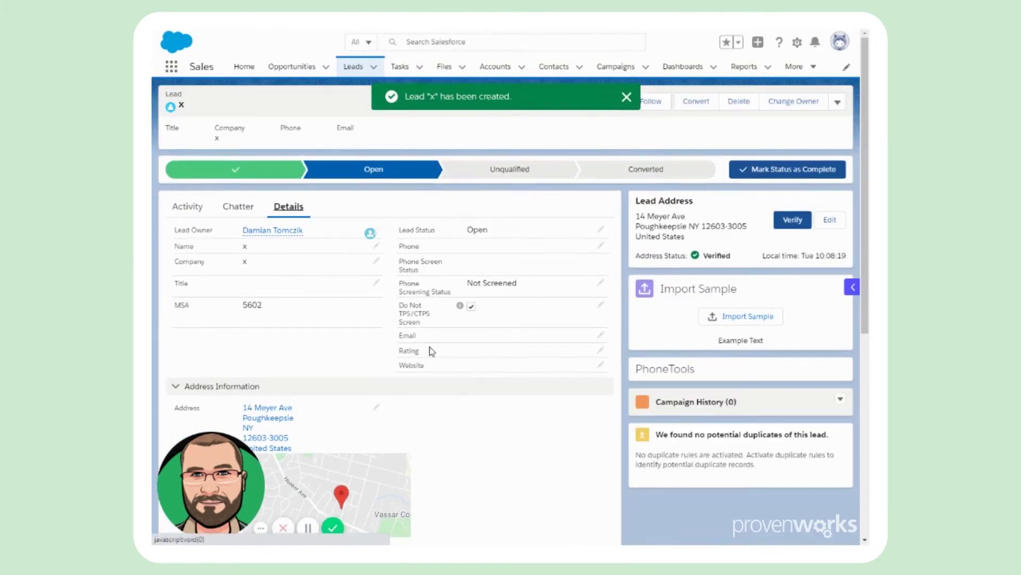
scroll(428, 349, "down", 2)
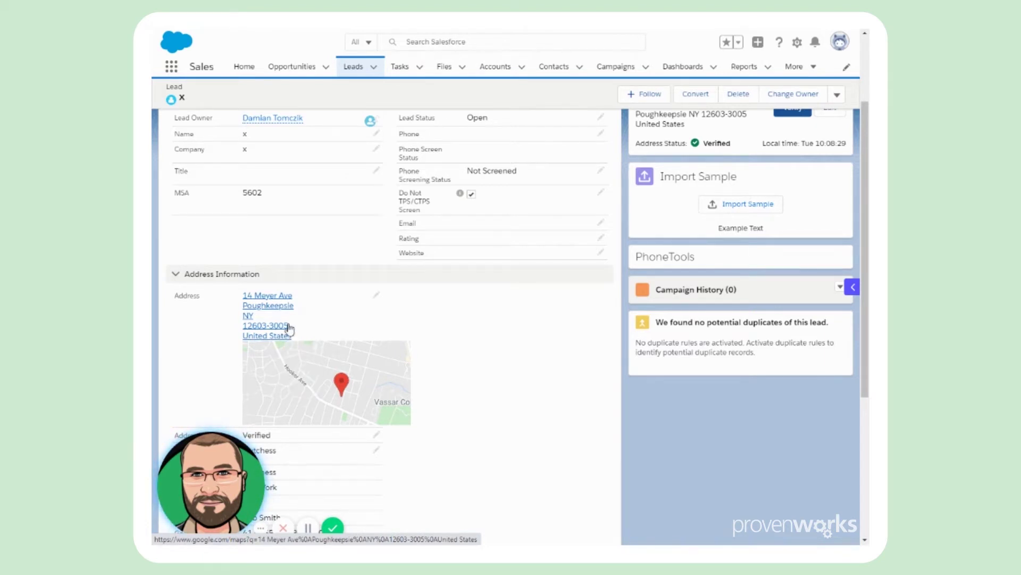
scroll(456, 340, "down", 2)
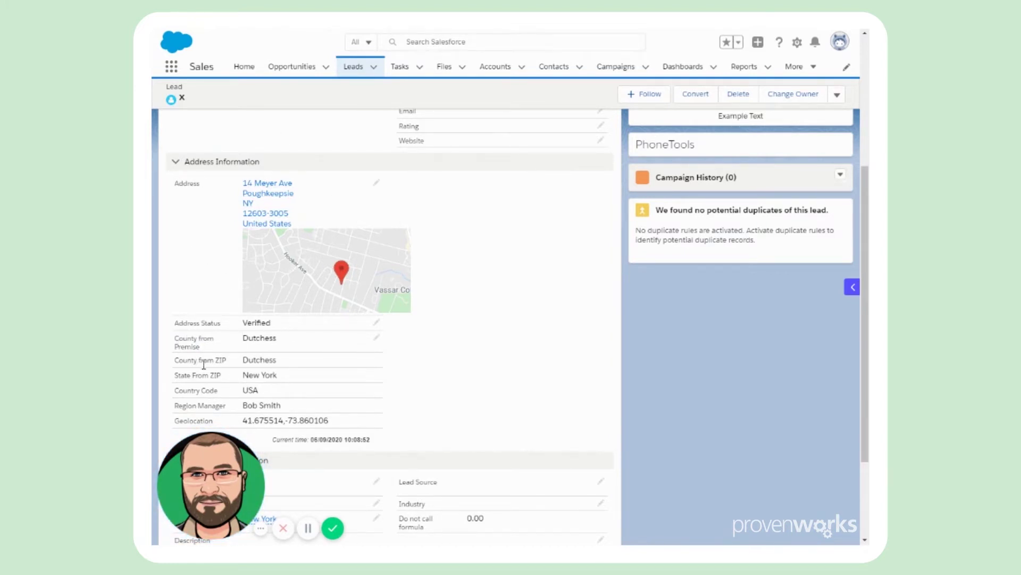
left_click_drag(242, 376, 277, 376)
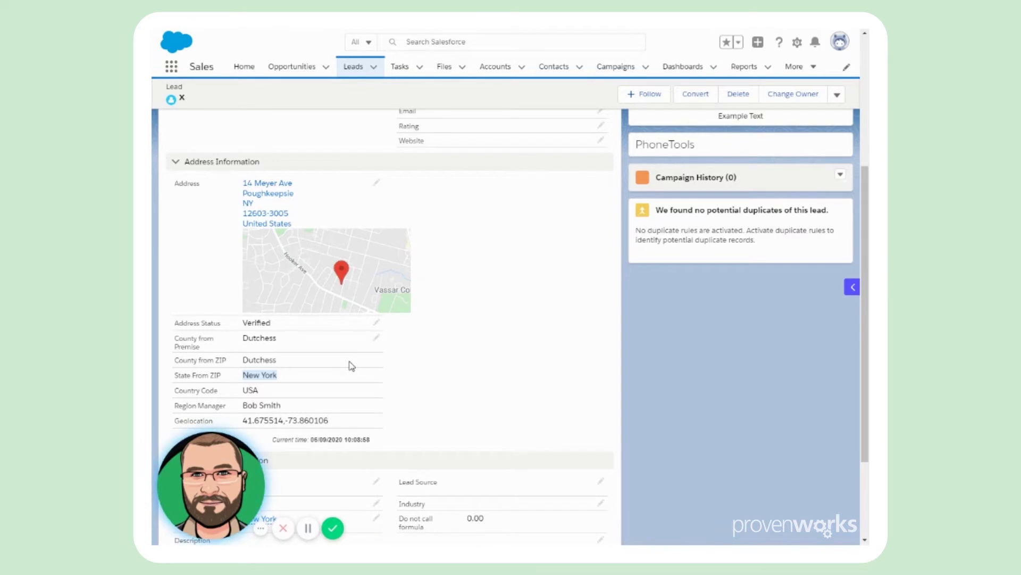
left_click(328, 402)
left_click_drag(244, 407, 276, 404)
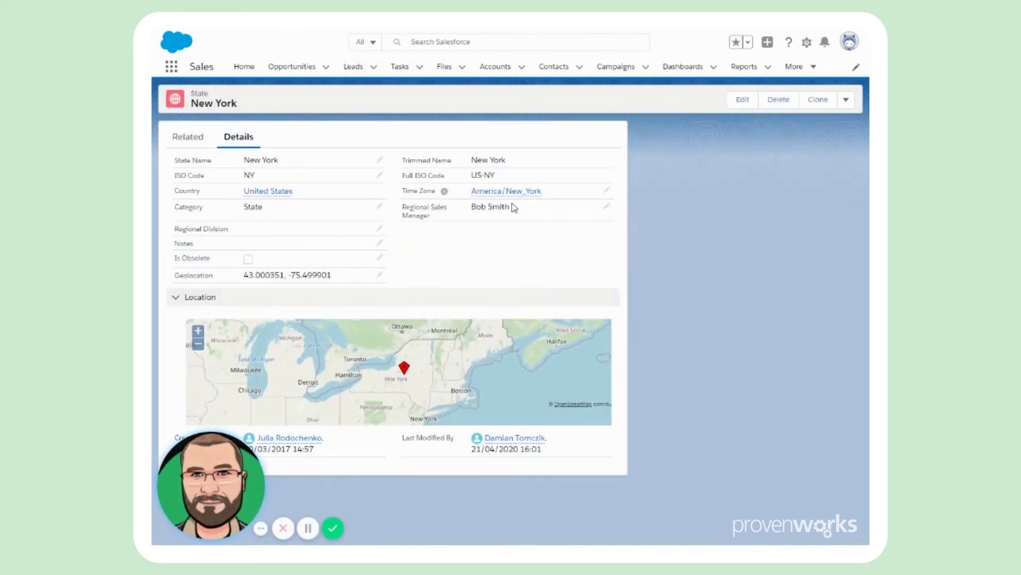
left_click_drag(485, 207, 472, 208)
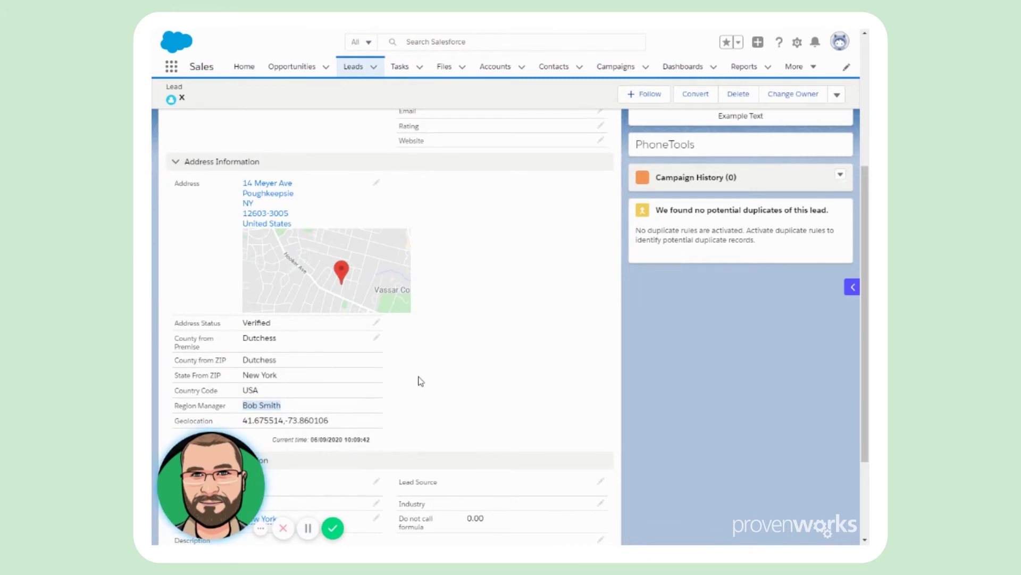
scroll(429, 377, "down", 1)
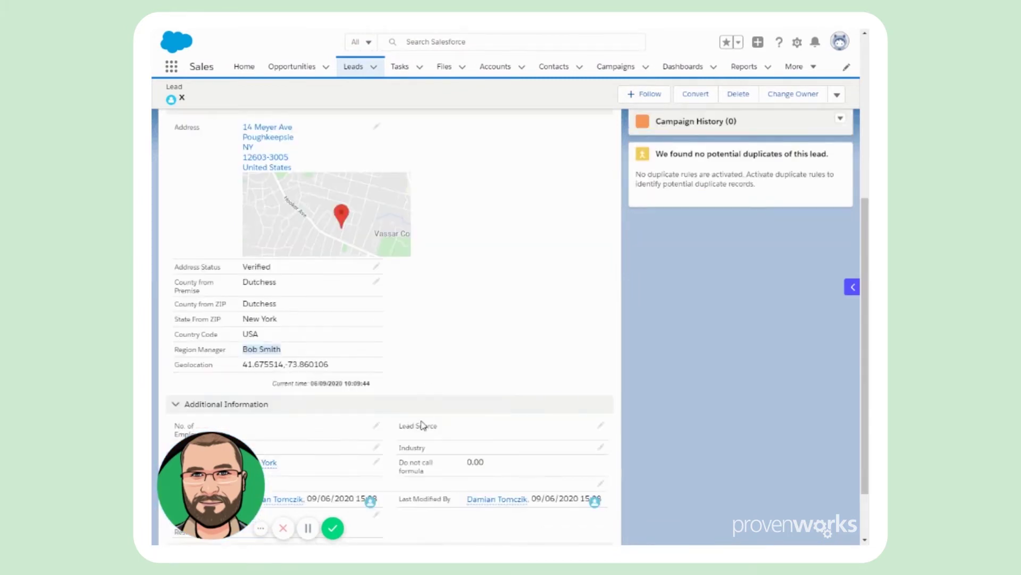
left_click_drag(236, 366, 330, 375)
left_click(431, 386)
triple_click(381, 388)
left_click(406, 383)
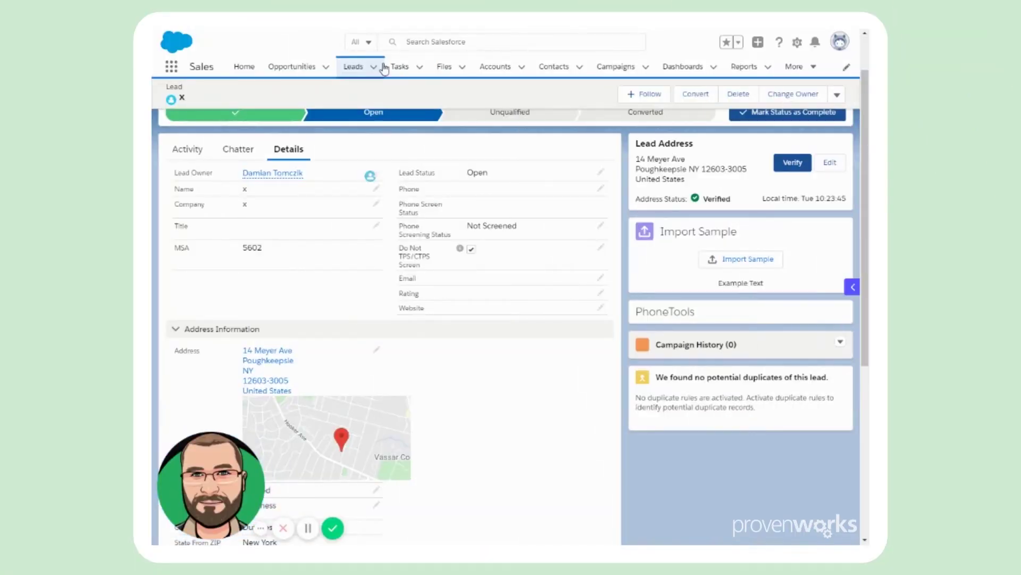
Step: Create another Test1 lead with Last Name and Company 'x', save it without an address, and highlight the missing Country error
left_click(377, 67)
left_click(367, 89)
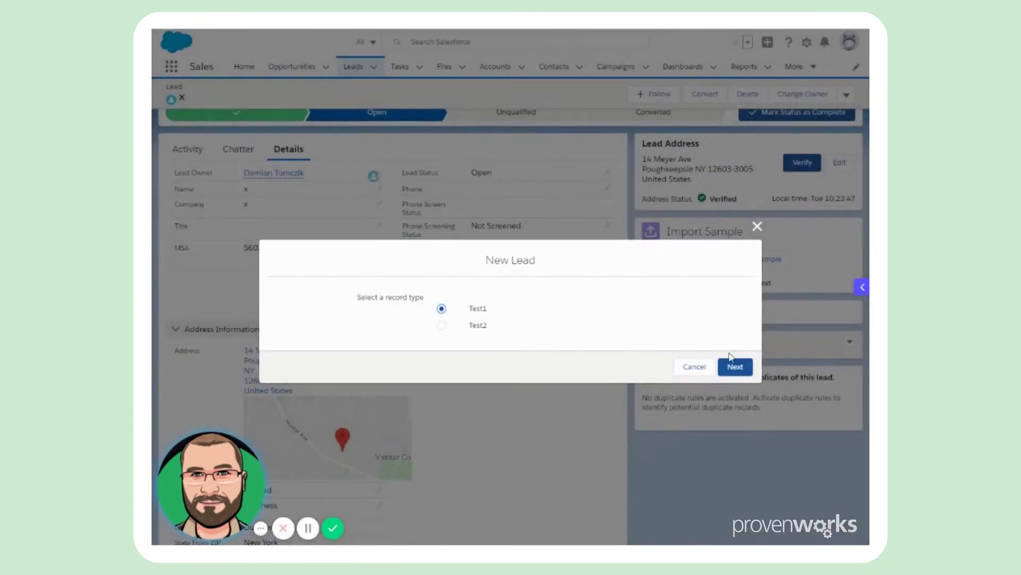
left_click(734, 366)
left_click(401, 297)
type("x")
left_click(383, 333)
type("x")
scroll(466, 351, "down", 5)
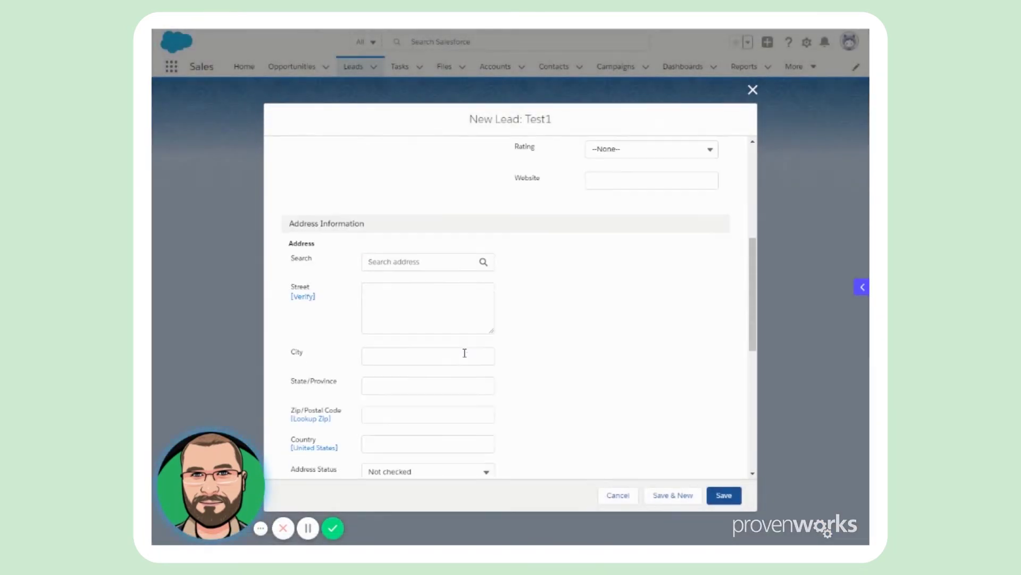
left_click(724, 496)
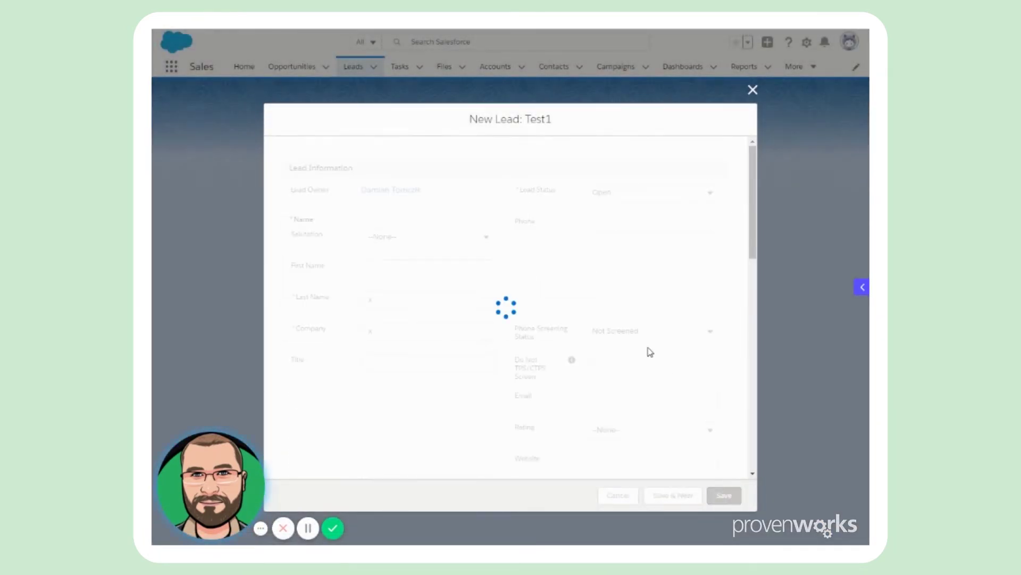
left_click_drag(374, 181, 281, 180)
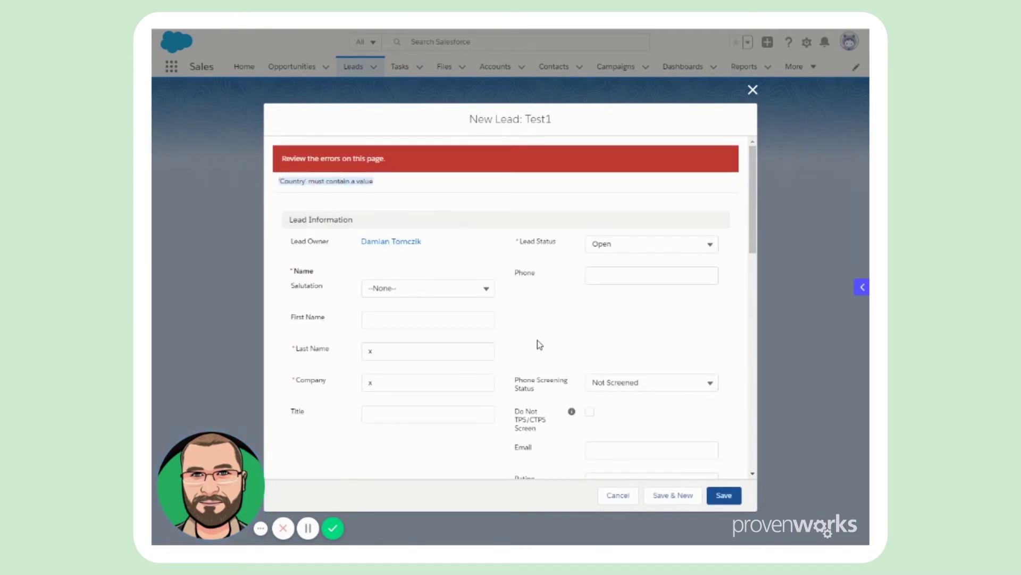
Step: Set the country to United States and save again, revealing the State/Province requirement
scroll(537, 341, "down", 7)
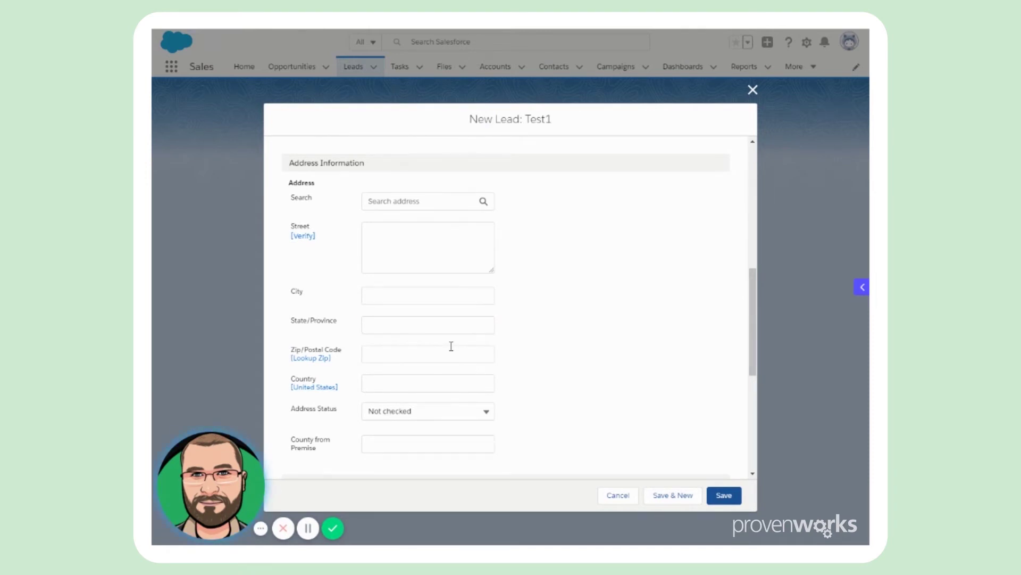
left_click(327, 388)
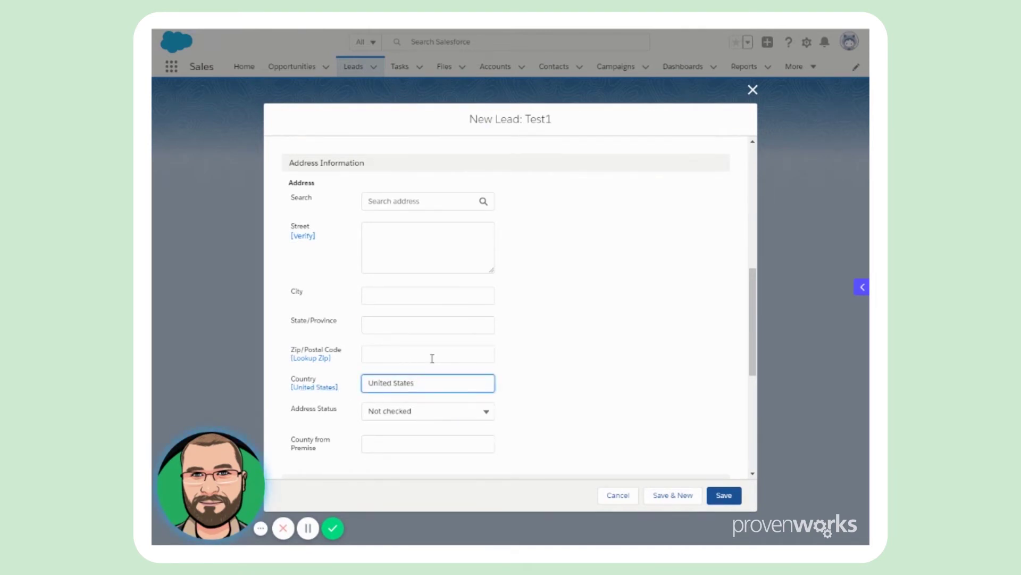
left_click(691, 492)
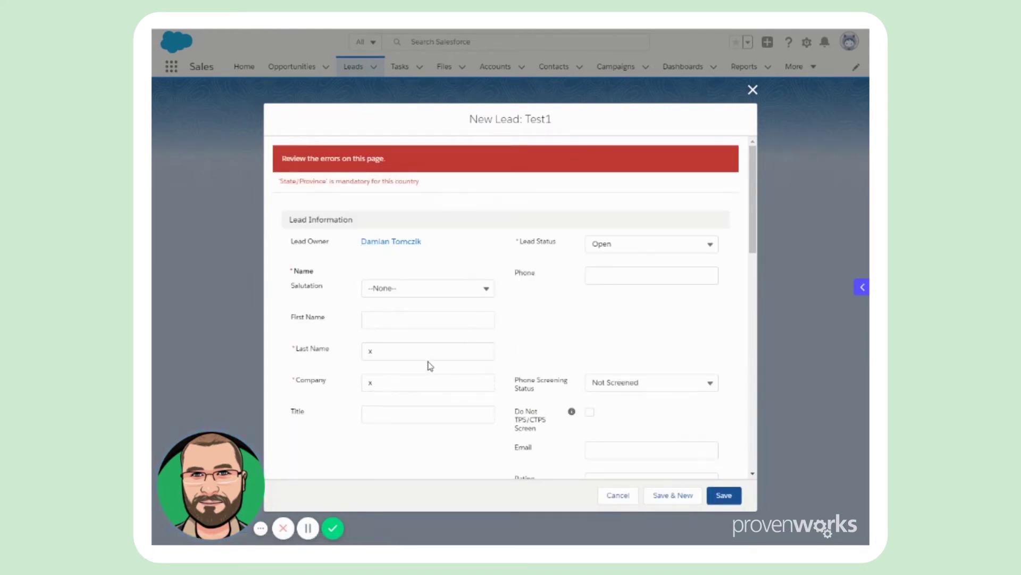
scroll(438, 365, "down", 7)
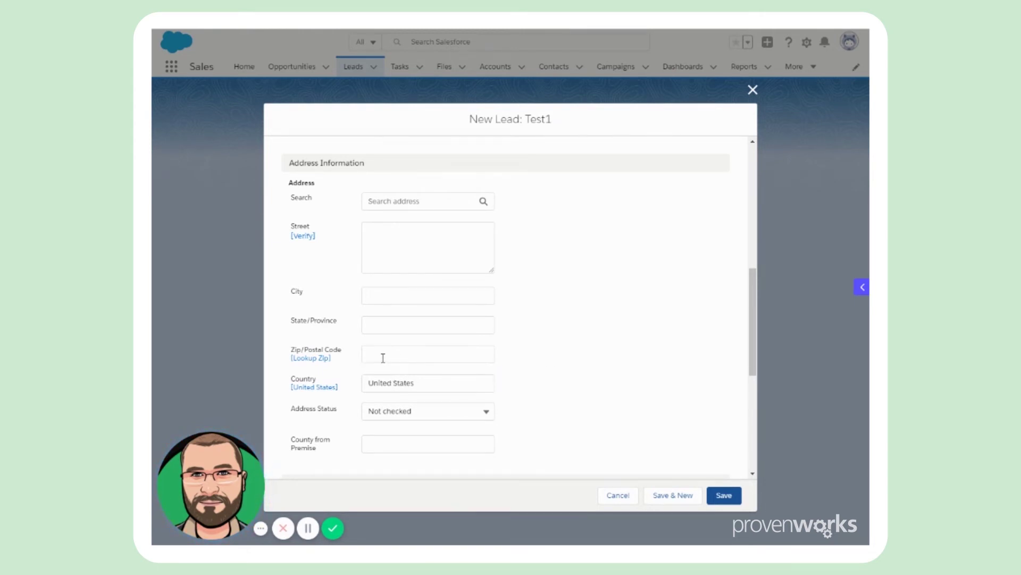
Step: Enter zip 90210 to auto-fill Beverly Hills, then replace the city with 'adsasda' to test validation
left_click(407, 360)
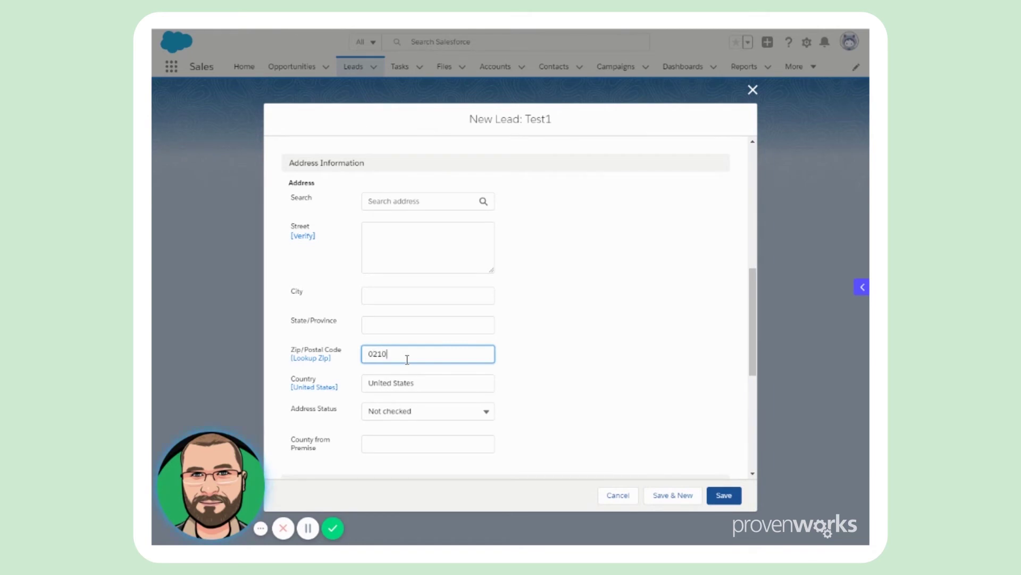
type("9")
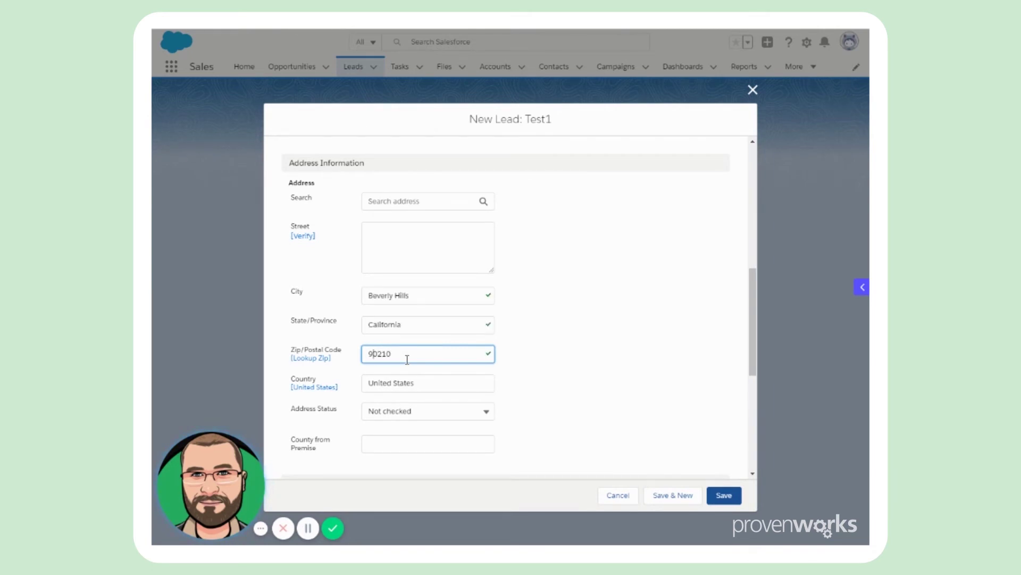
left_click(519, 341)
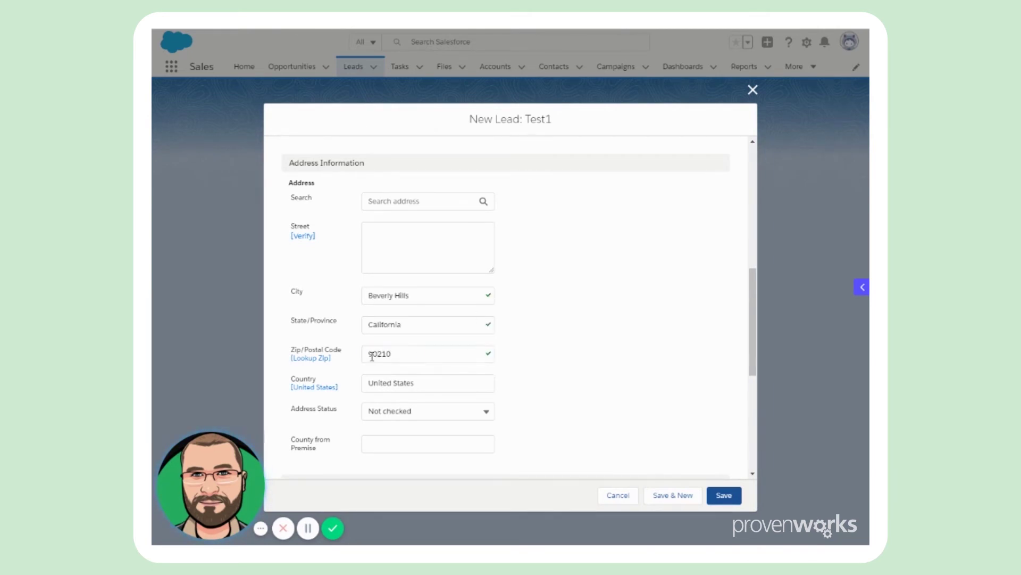
left_click_drag(411, 295, 375, 296)
type("adsasda")
left_click(520, 333)
Step: Change the city to 'new York' and save, showing the city not found in 90210 error
double_click(378, 295)
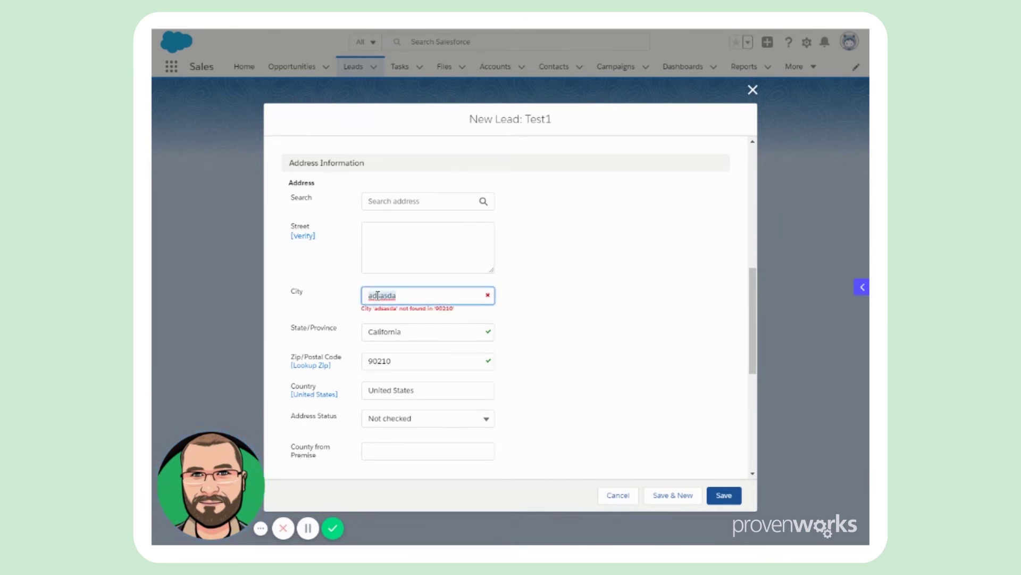
type("new York")
left_click(549, 341)
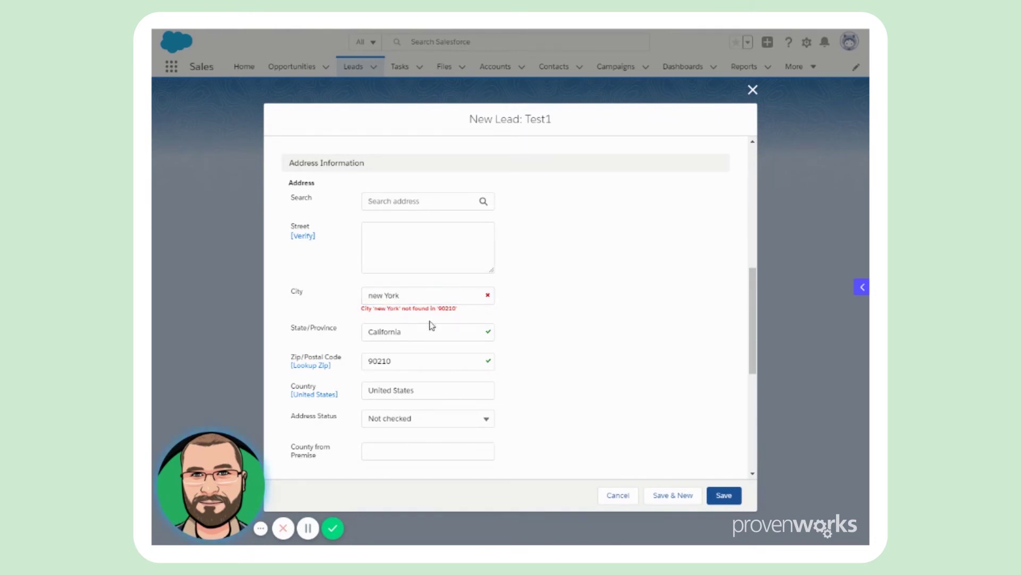
left_click(722, 495)
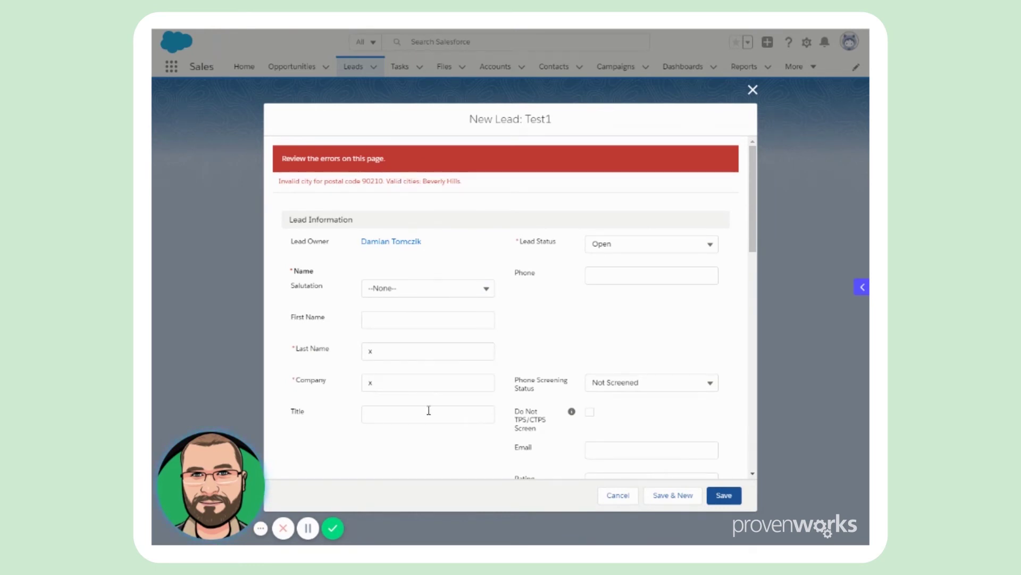
scroll(438, 380, "down", 8)
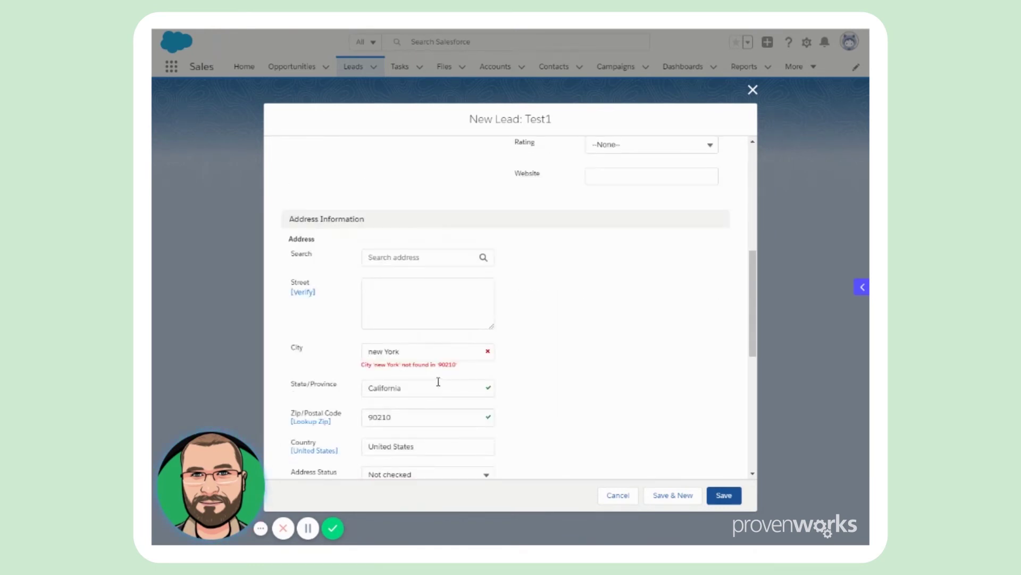
scroll(438, 381, "down", 1)
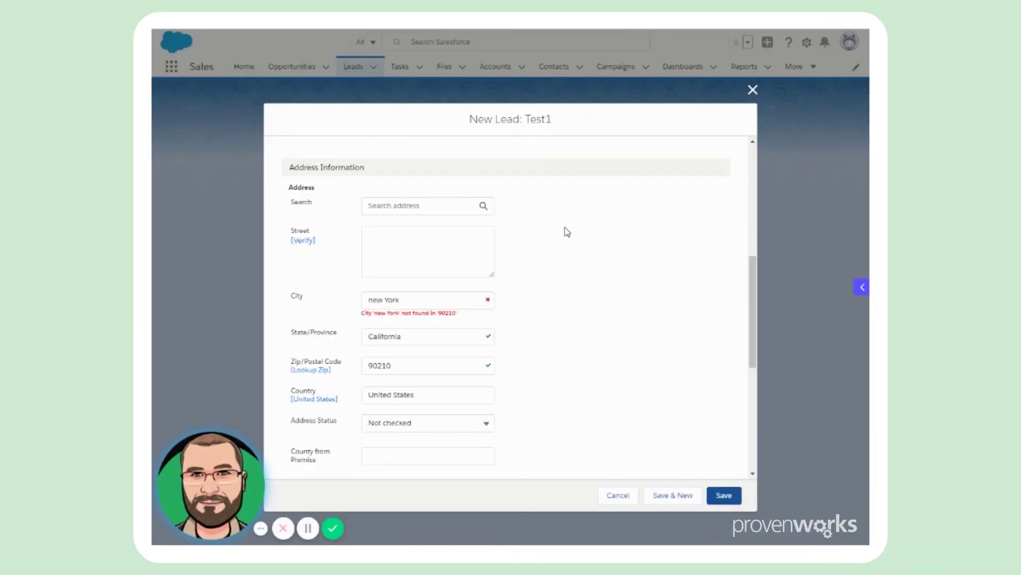
Step: Discard the lead and start a new account form
left_click(752, 90)
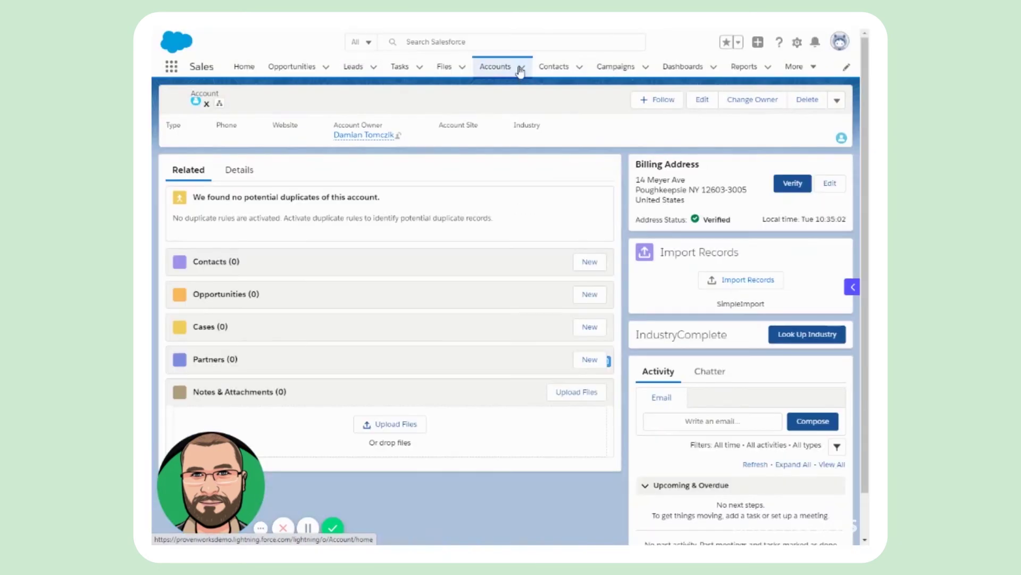
left_click(520, 68)
left_click(508, 91)
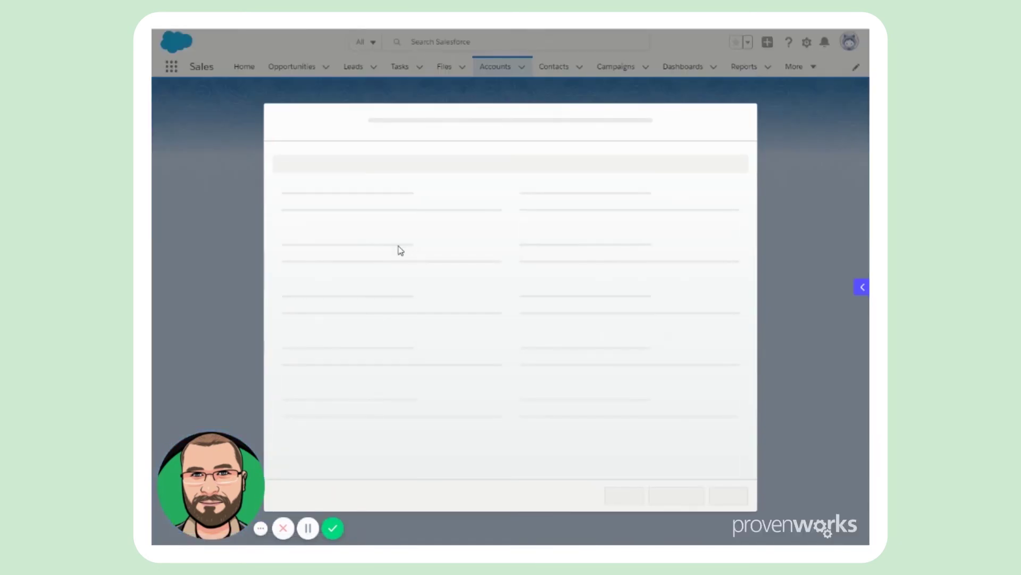
left_click(390, 223)
scroll(438, 333, "down", 5)
scroll(503, 373, "down", 1)
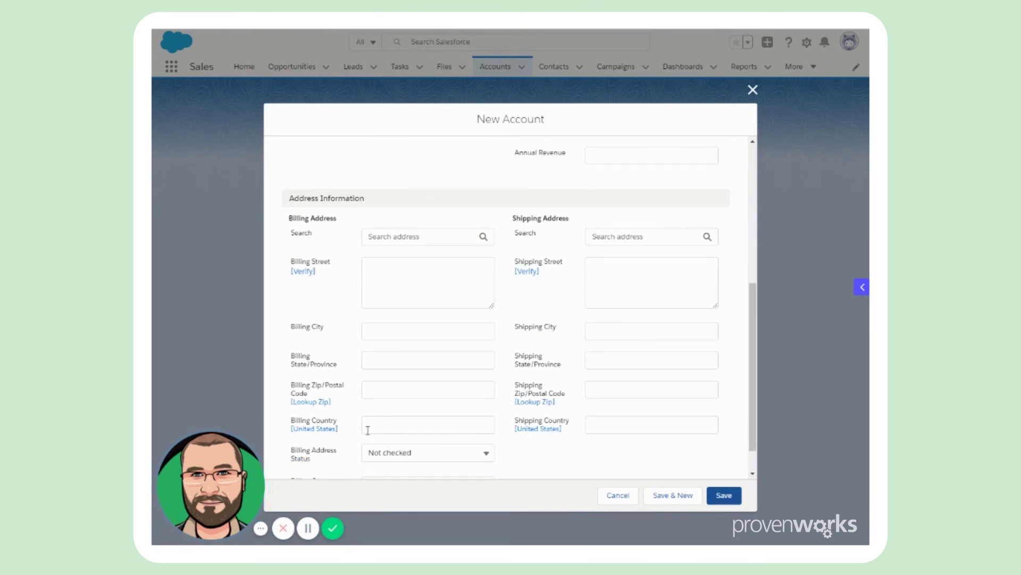
Step: Enter billing zip 12603 and pick Poughkeepsie from the suggested cities
left_click(376, 386)
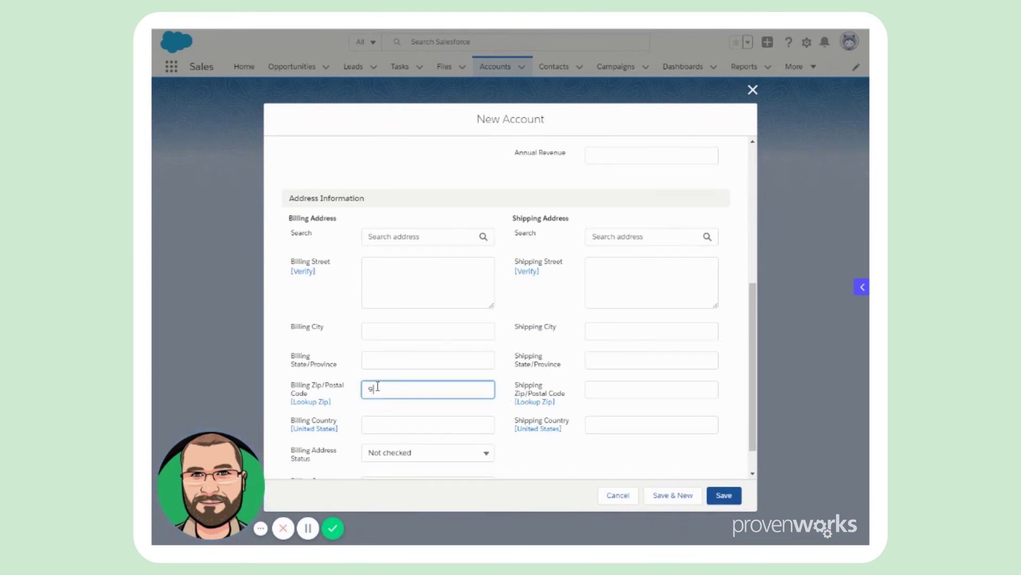
key("BackSpace")
type("12603")
left_click(385, 351)
left_click(407, 273)
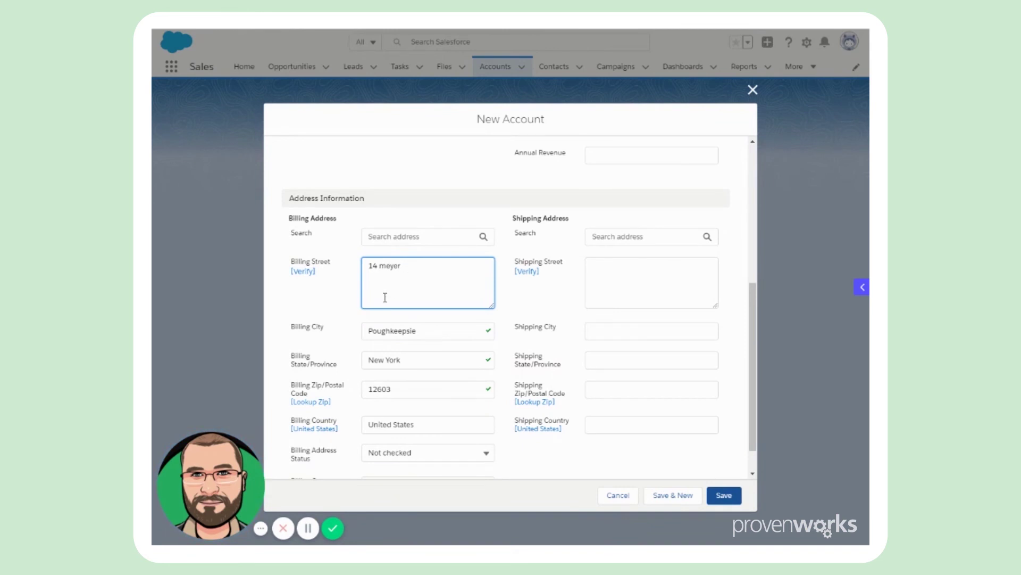
double_click(428, 330)
key("BackSpace")
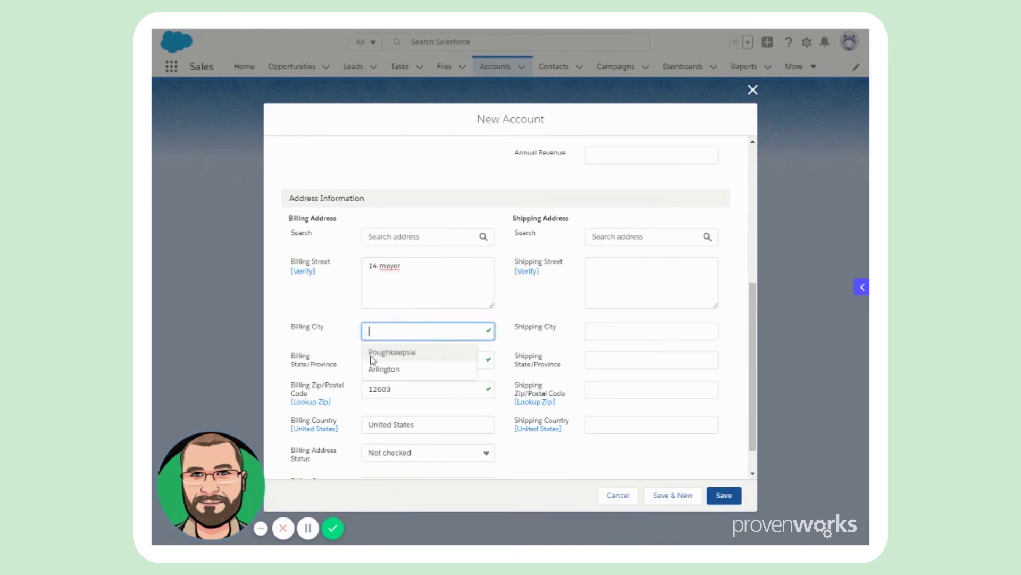
left_click(404, 374)
triple_click(398, 360)
key("BackSpace")
left_click(338, 360)
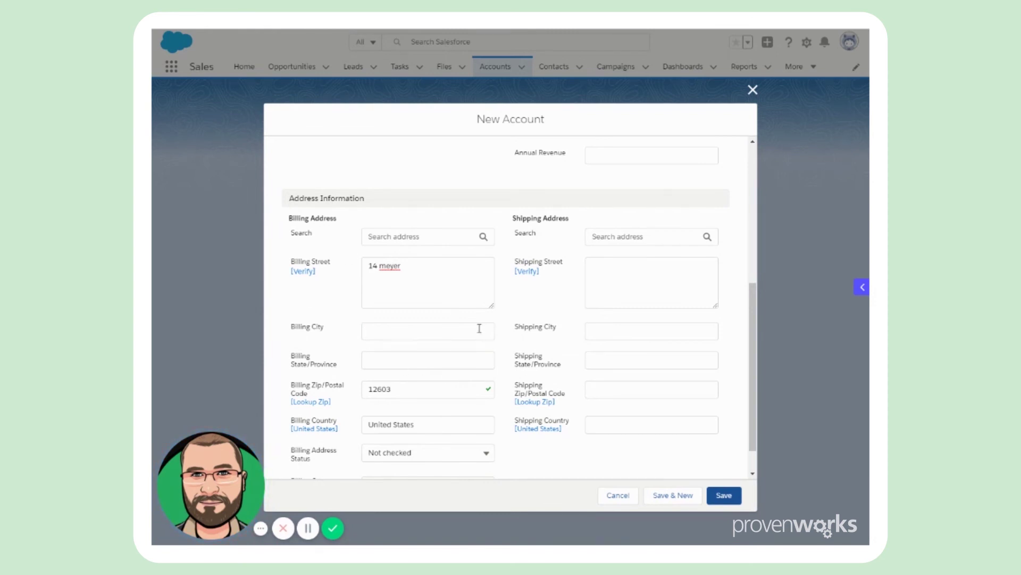
left_click(724, 495)
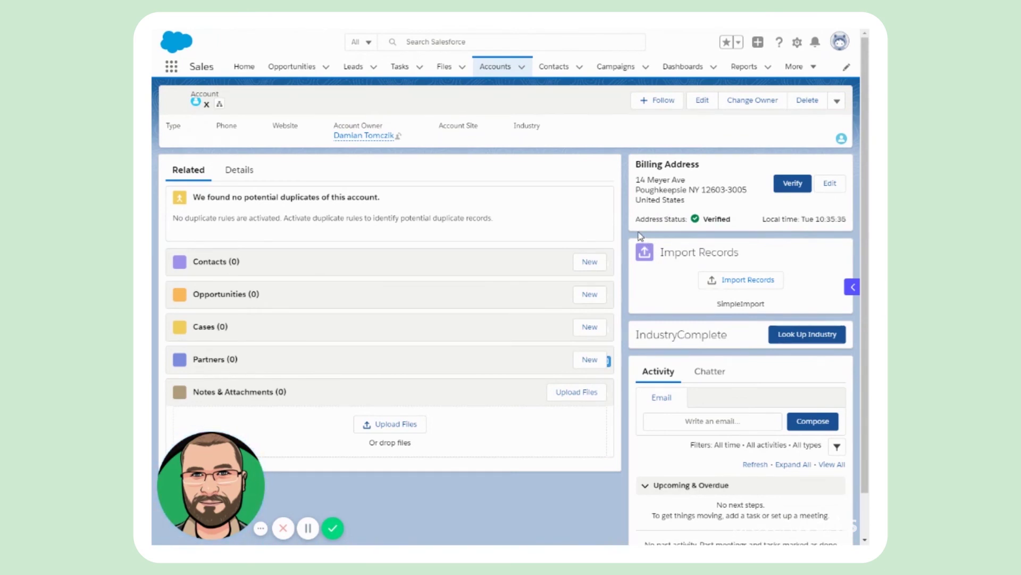
double_click(678, 179)
left_click(727, 194)
double_click(736, 189)
left_click(722, 203)
left_click(793, 184)
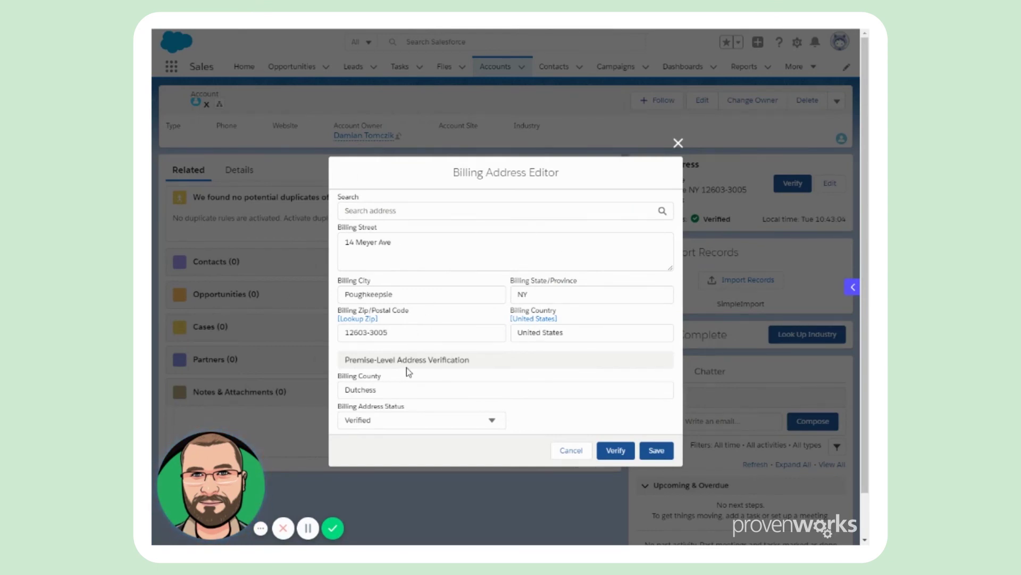
left_click(678, 142)
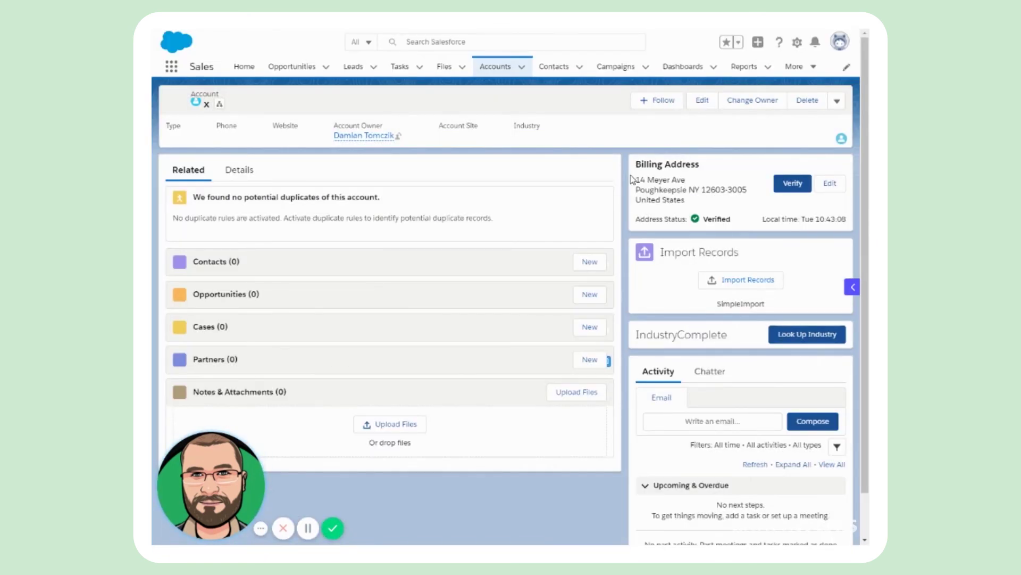